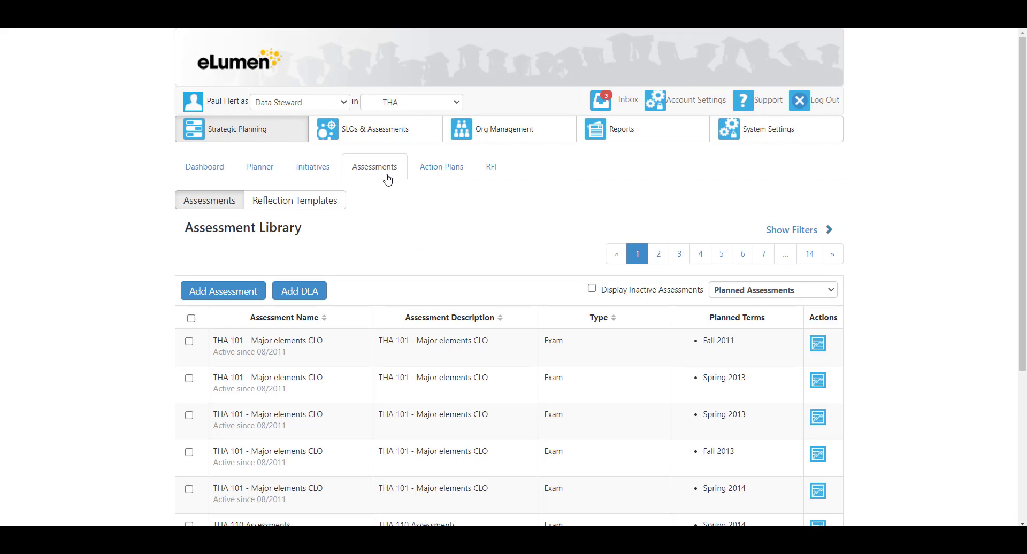
# Filter the Assessment Library to show only assessments for the course THA137 Intro to World Cinema
pyautogui.click(781, 232)
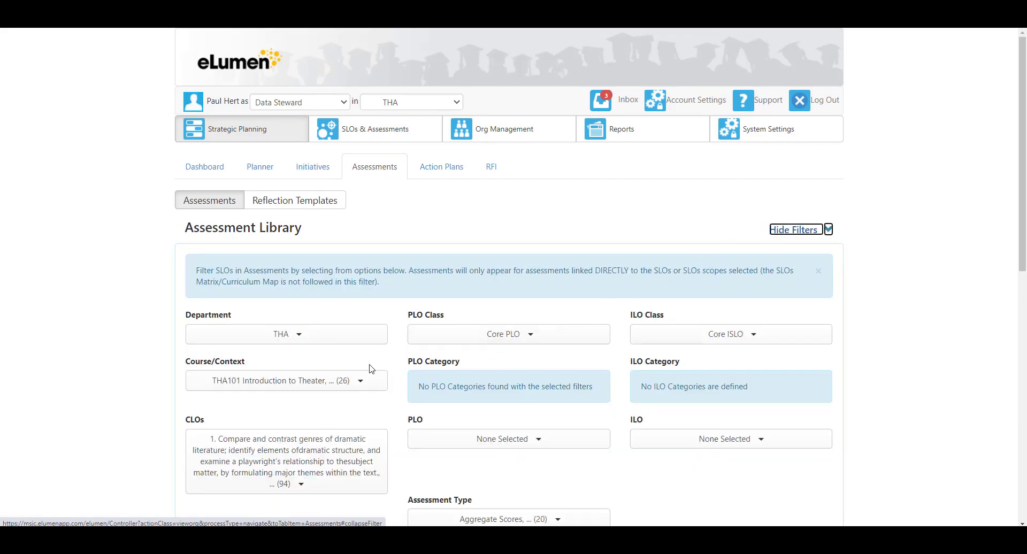
pyautogui.click(292, 389)
pyautogui.click(294, 409)
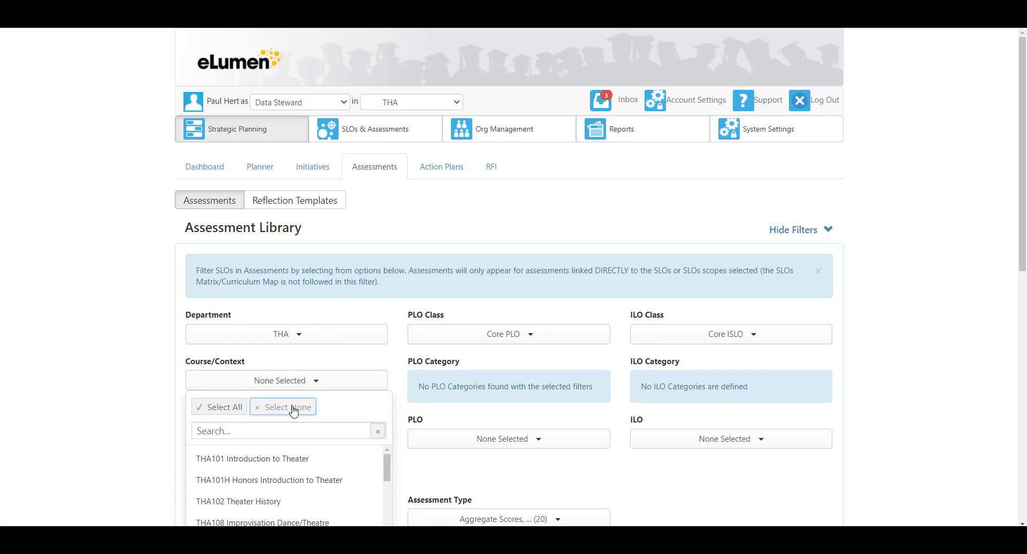
pyautogui.scroll(-5, 313, 473)
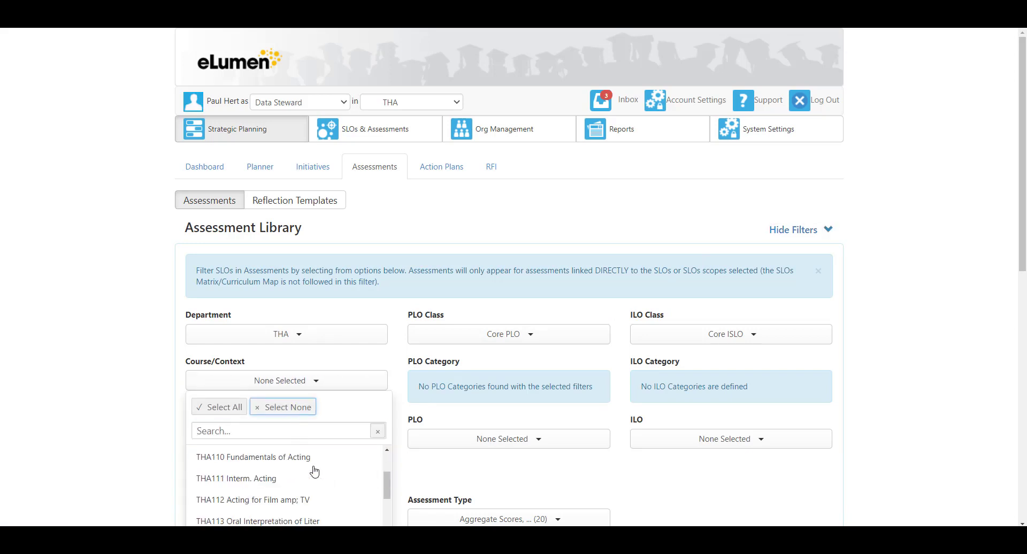
pyautogui.scroll(-5, 314, 472)
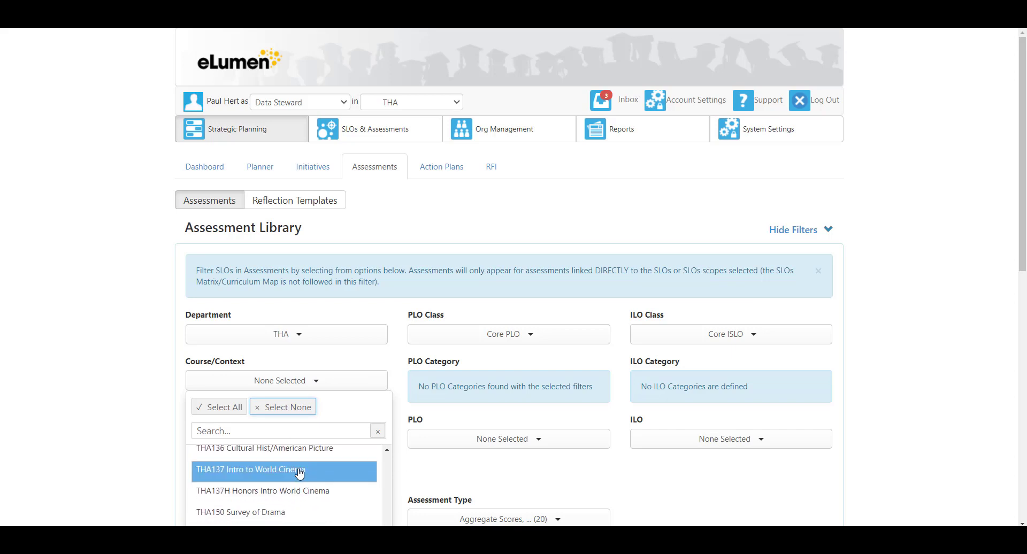
pyautogui.click(300, 472)
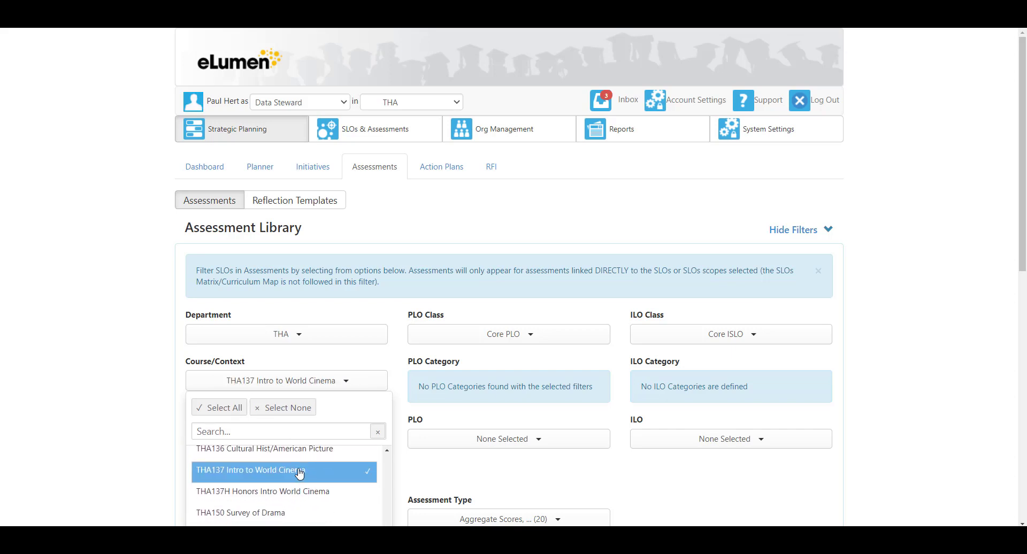
pyautogui.click(467, 469)
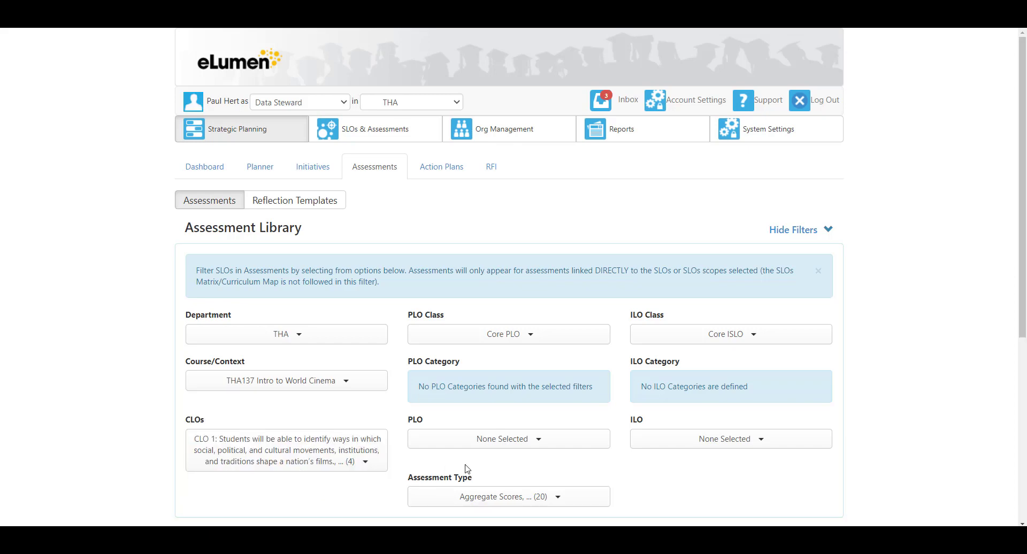
pyautogui.scroll(-5, 658, 475)
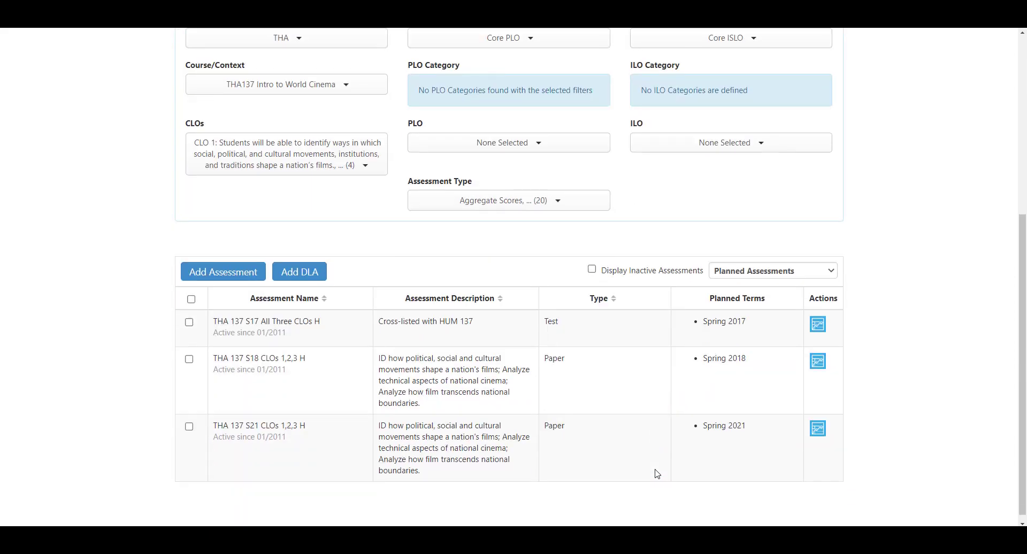
pyautogui.scroll(-1, 656, 473)
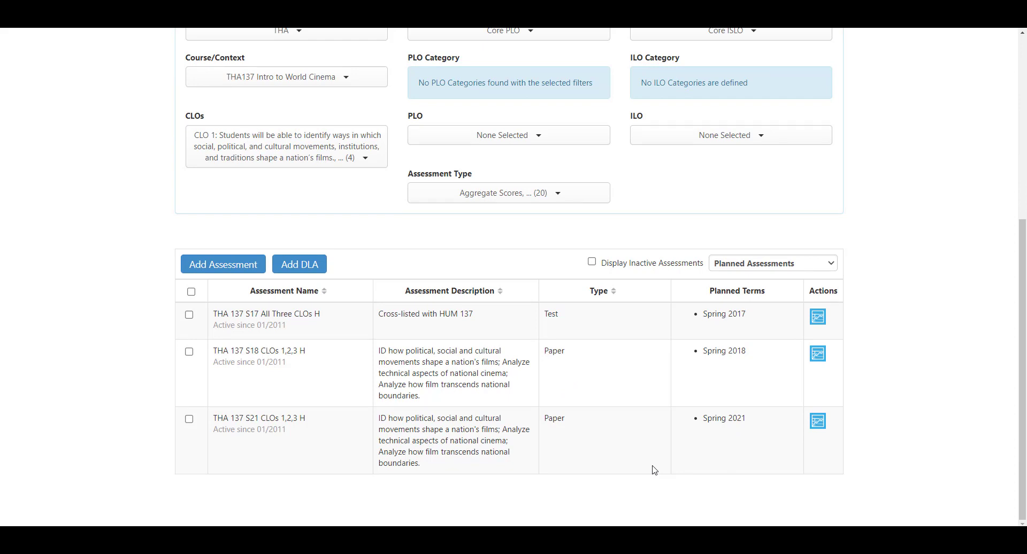
# Edit the plan of assessment THA 137 S21 CLOs 1,2,3 H and delete its planned assessment from Section 4079 in Spring 2021
pyautogui.click(606, 451)
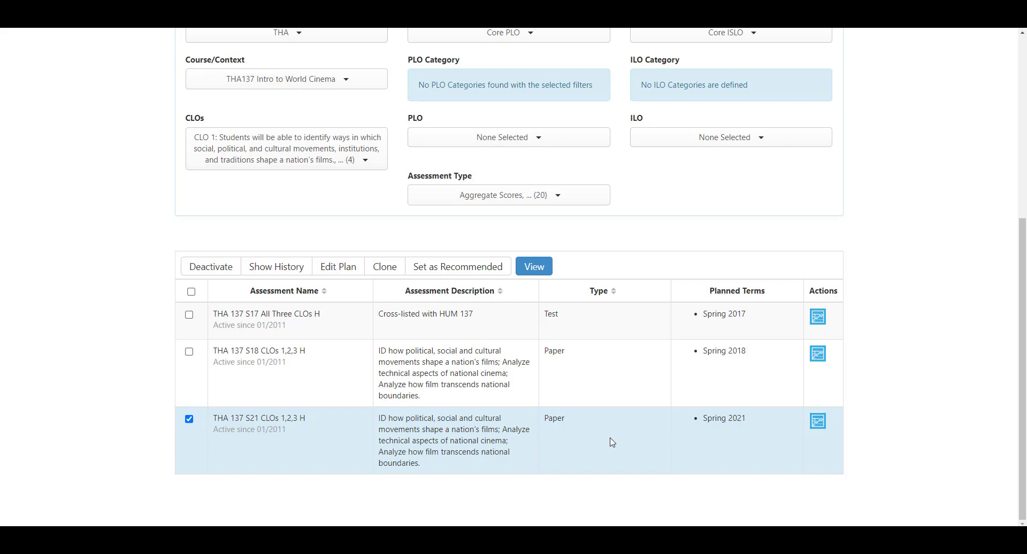
pyautogui.click(338, 267)
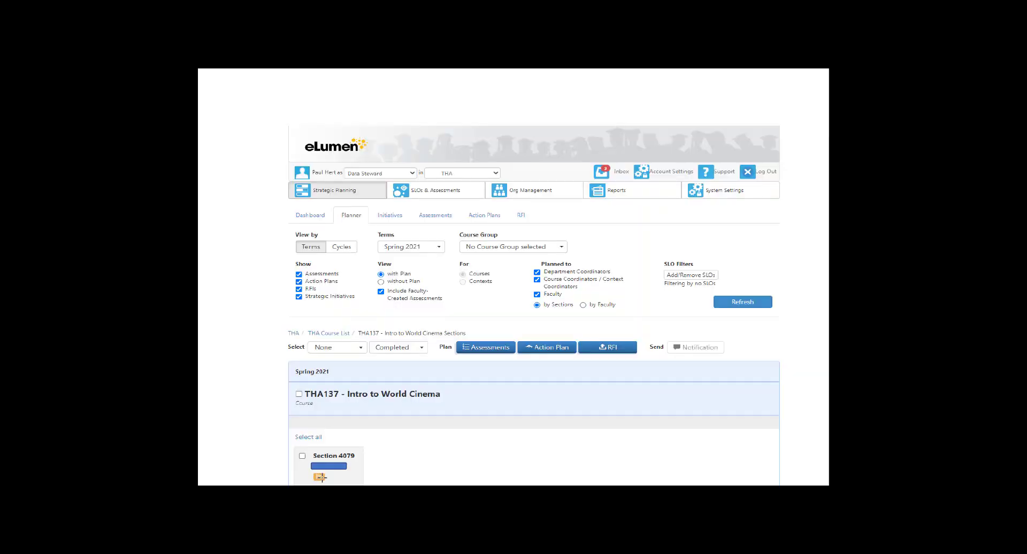
pyautogui.click(320, 477)
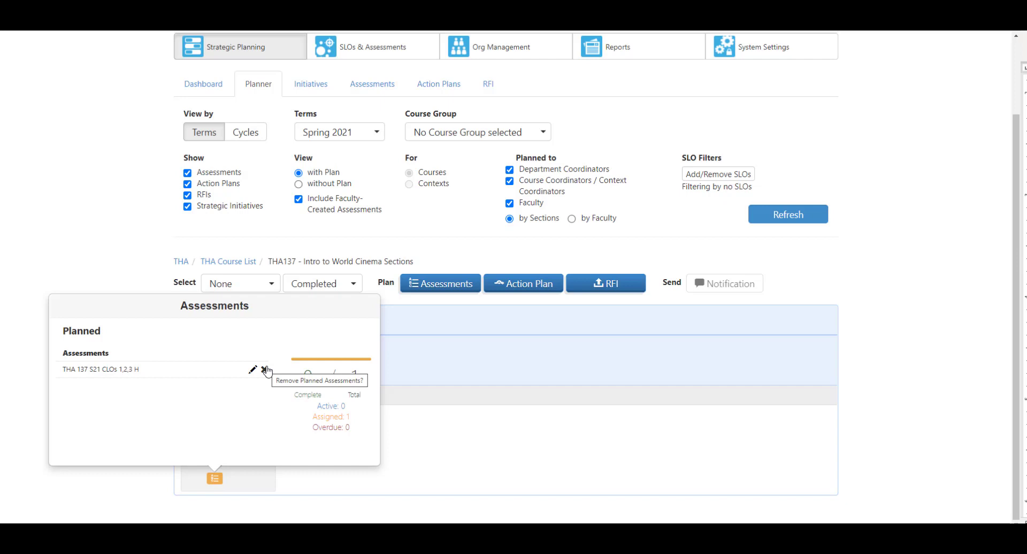
pyautogui.click(266, 370)
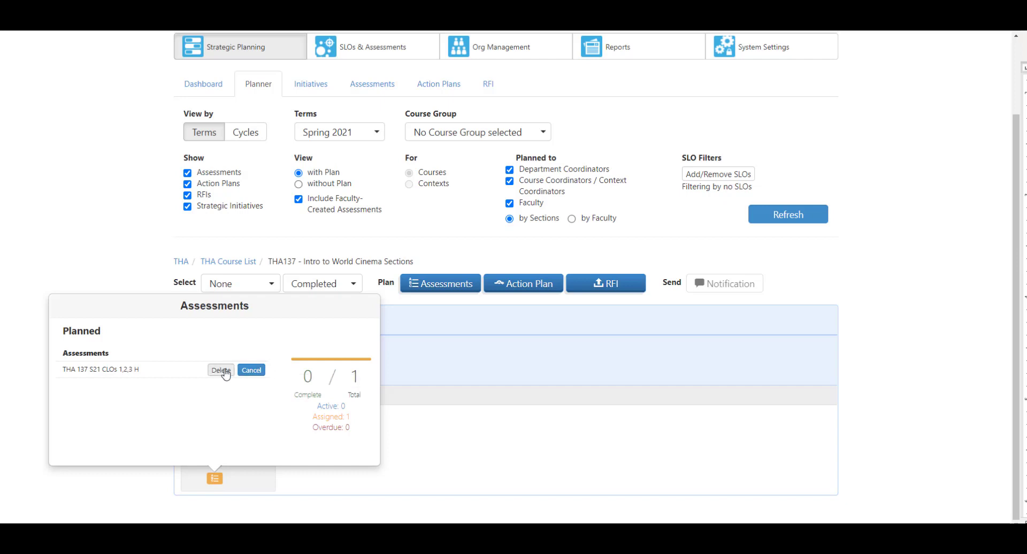
pyautogui.click(224, 371)
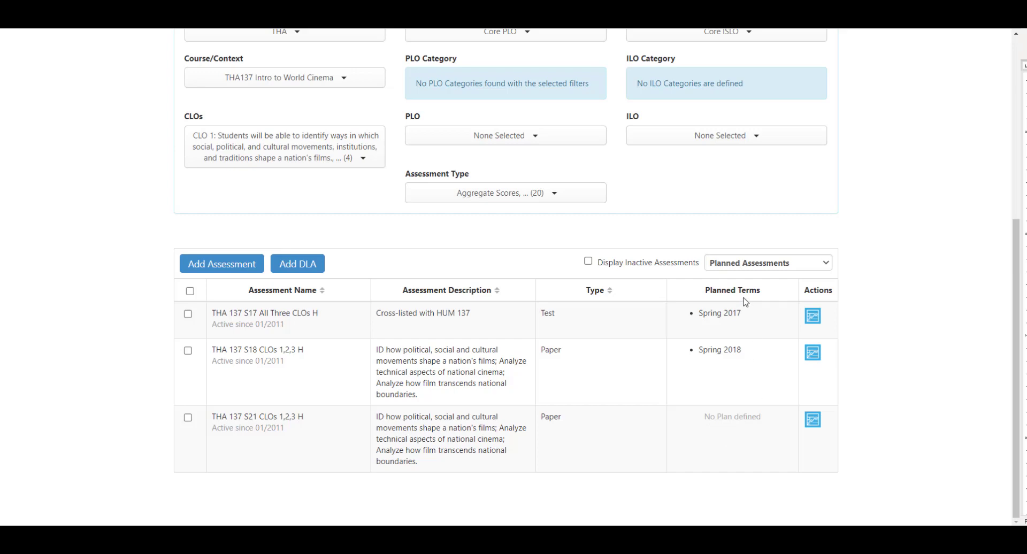
# Open the assessment THA 137 S21 CLOs 1,2,3 H for editing and go to its outcome type settings
pyautogui.click(581, 431)
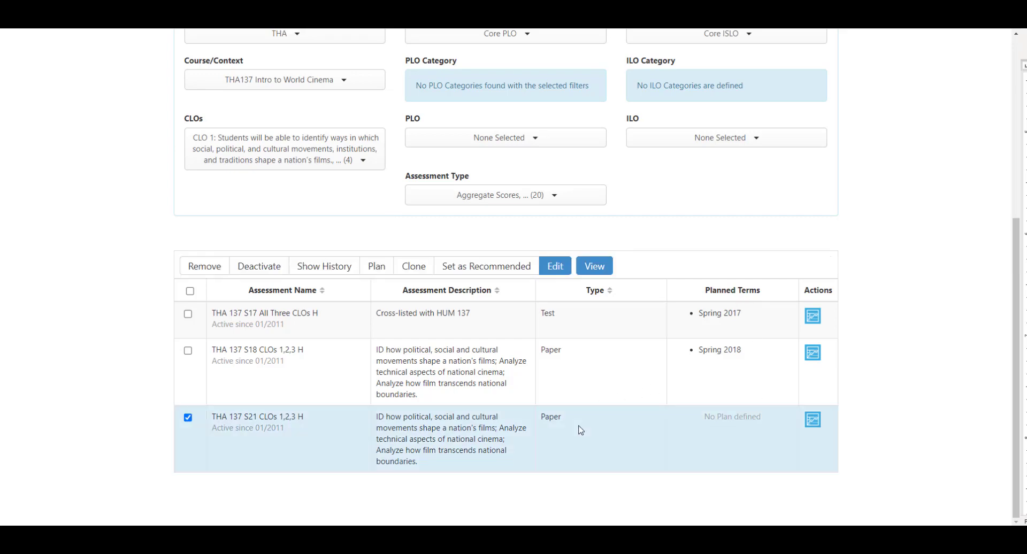
pyautogui.click(560, 272)
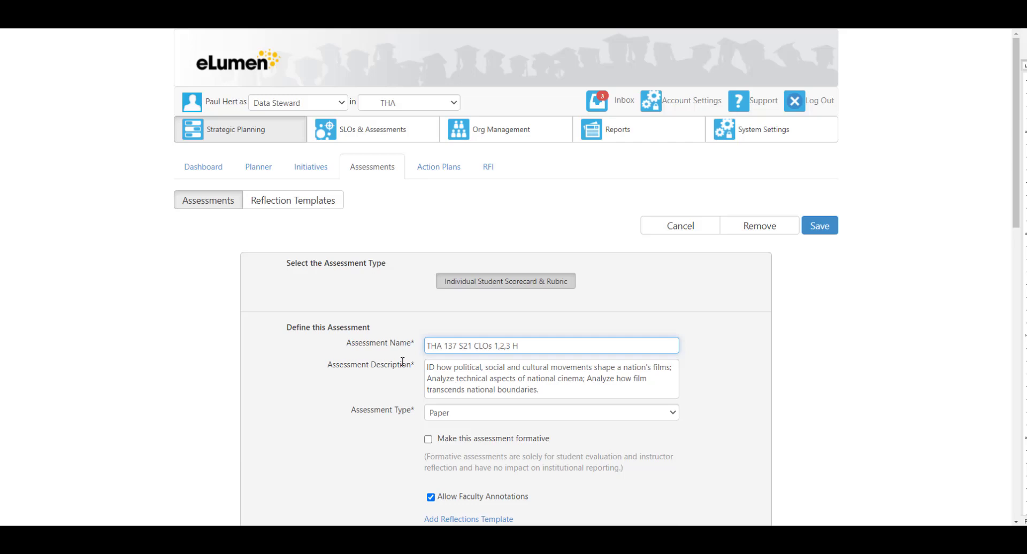
pyautogui.scroll(-4, 401, 408)
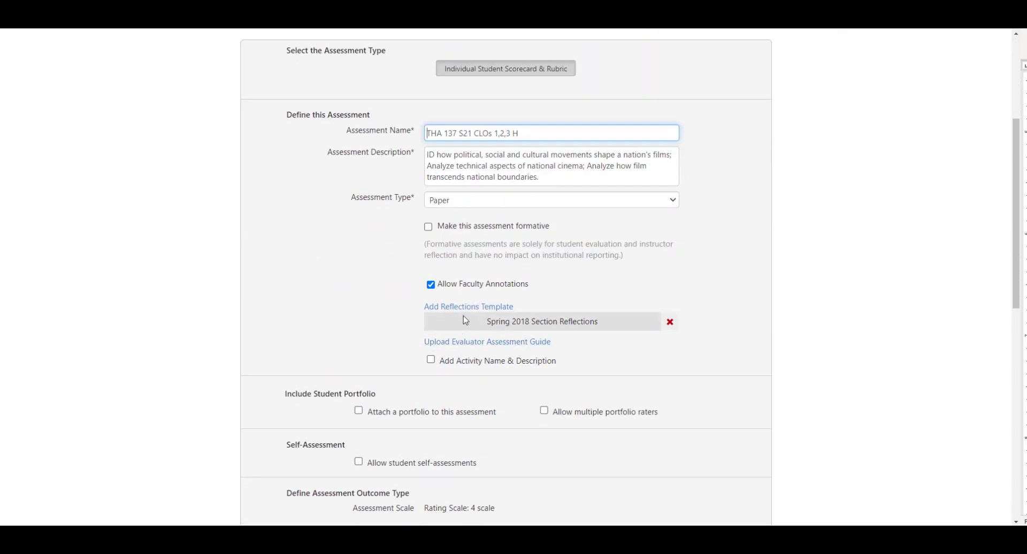
pyautogui.scroll(-4, 463, 317)
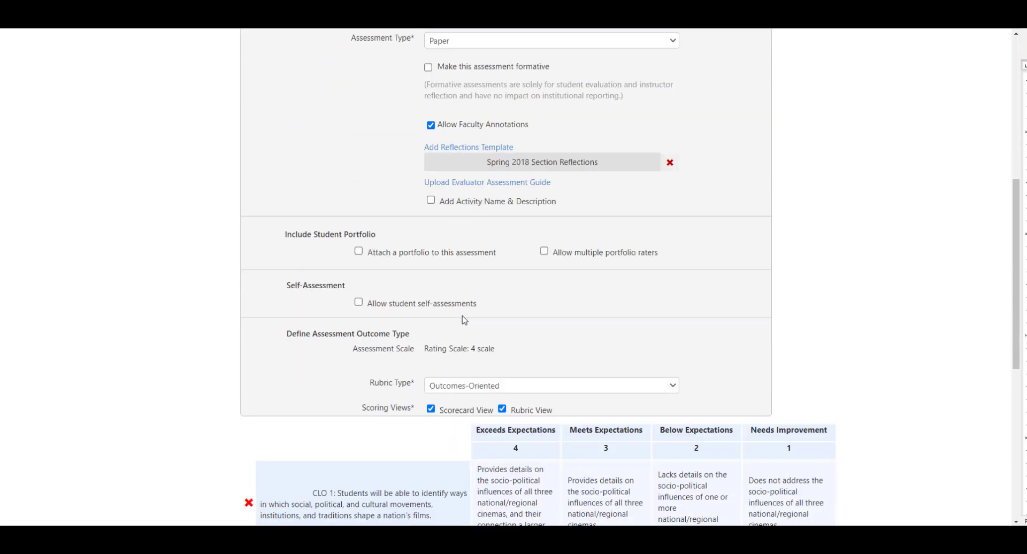
# Examine the available rubric types and the CLO 1 rubric descriptions for the Exceeds, Meets and Below Expectations levels
pyautogui.click(477, 334)
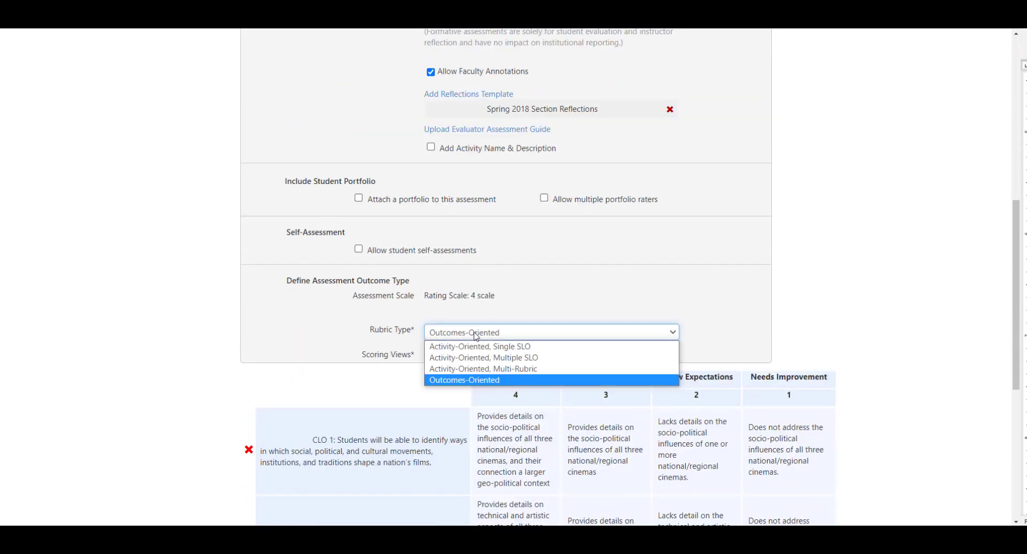
pyautogui.click(556, 316)
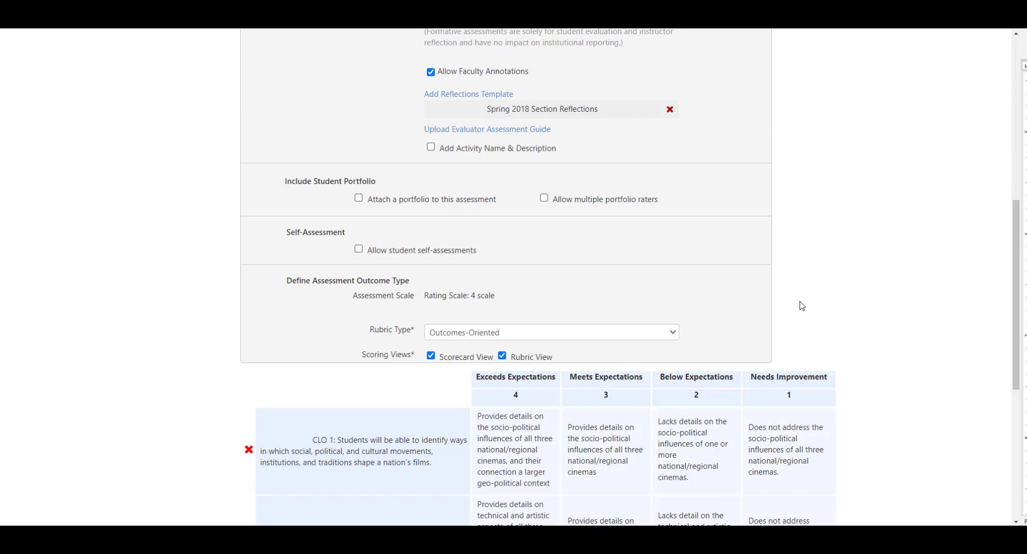
pyautogui.click(535, 429)
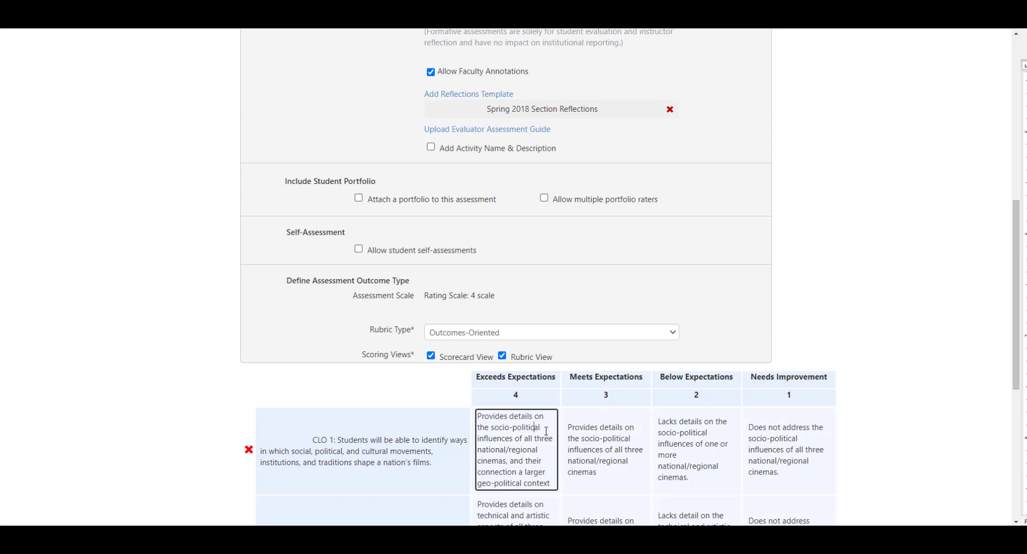
pyautogui.click(593, 438)
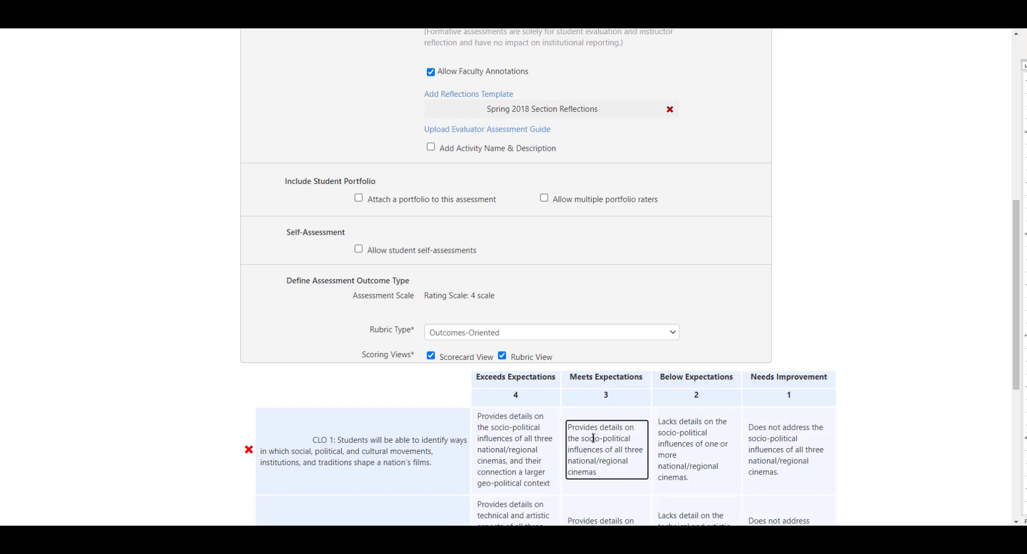
pyautogui.click(672, 442)
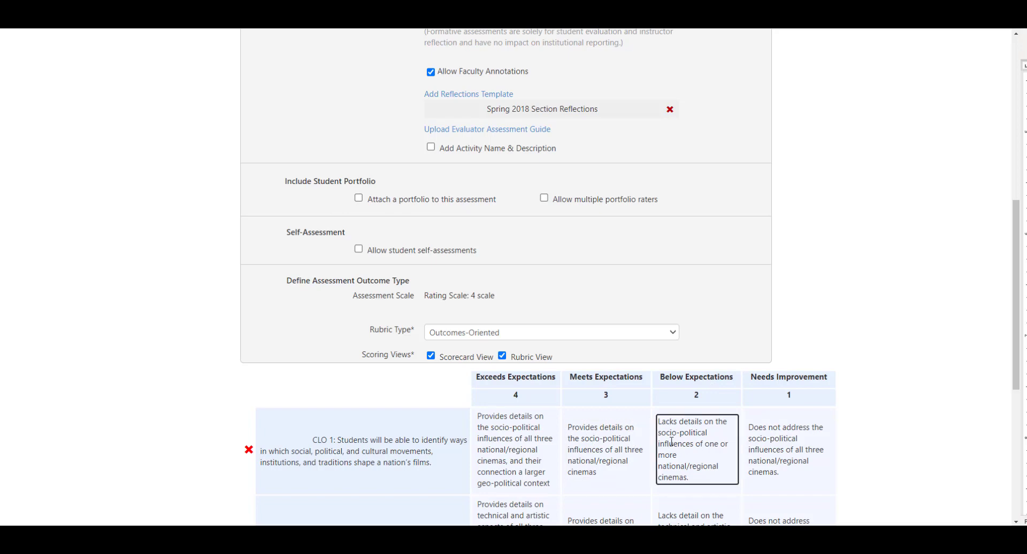
# Replace the assessment's reflections template with Spring 2021 Section Reflections
pyautogui.scroll(2, 671, 442)
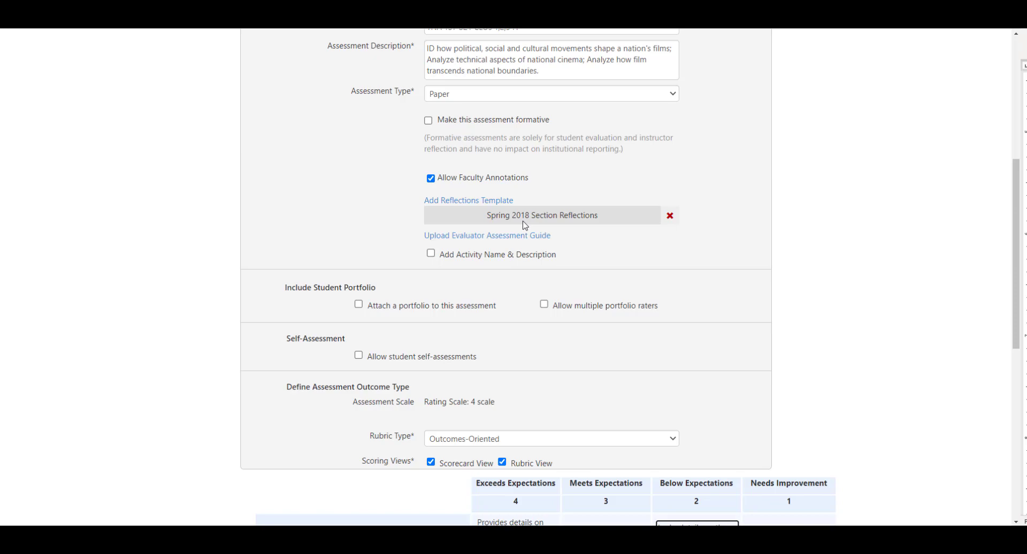
pyautogui.click(465, 201)
pyautogui.scroll(-10, 427, 259)
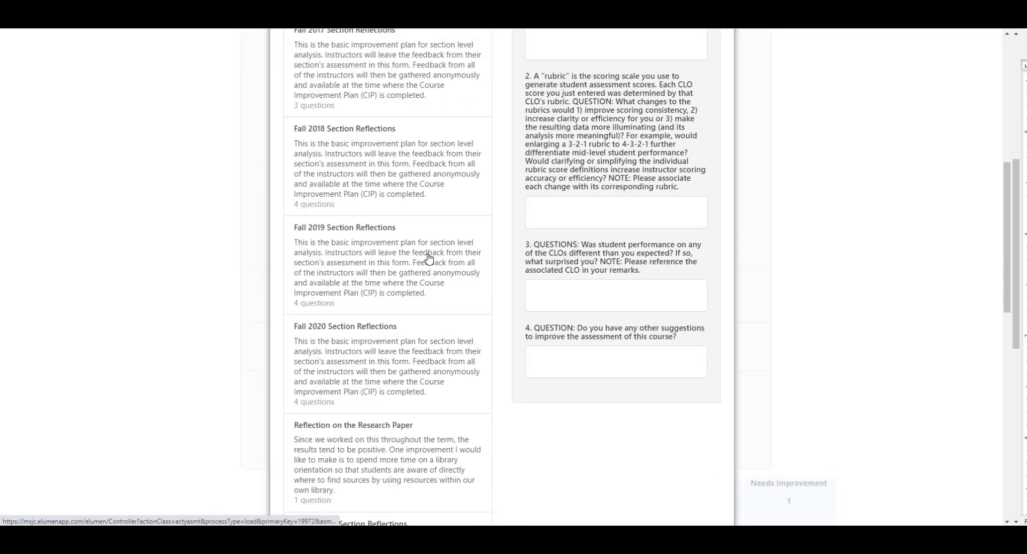
pyautogui.scroll(-8, 427, 260)
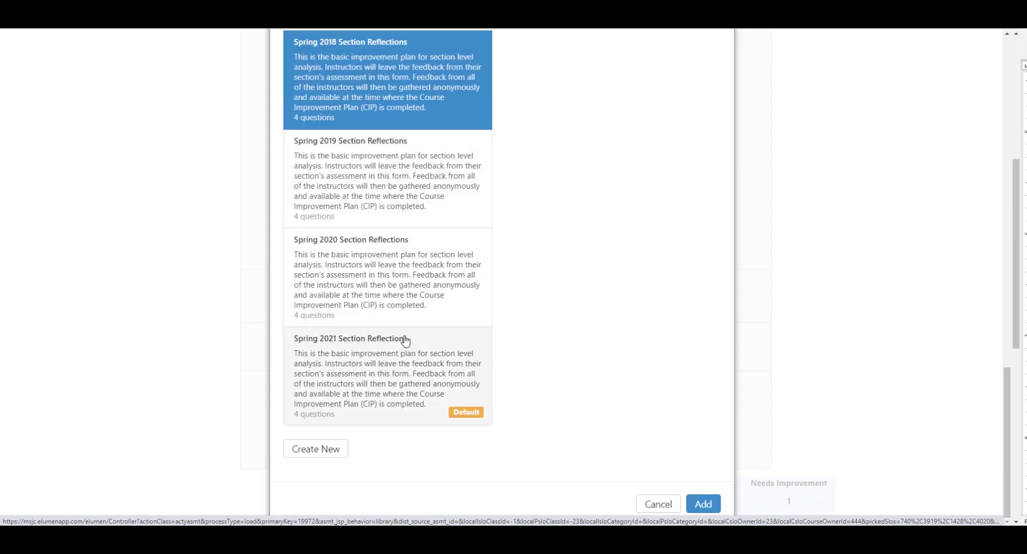
pyautogui.click(405, 340)
pyautogui.click(702, 504)
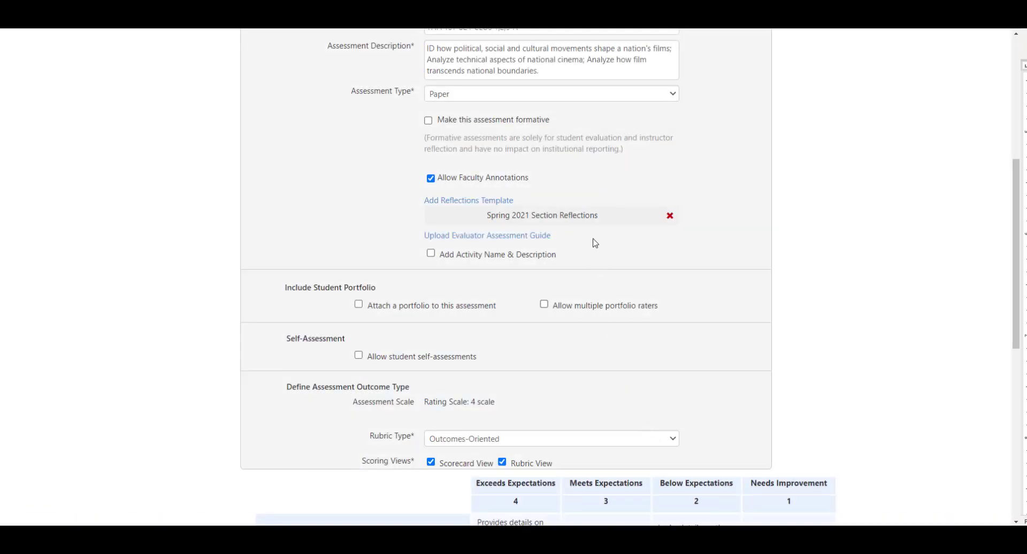
# Remove the CLO 3 row from the rubric and add it back as a new row linked to CLO 3
pyautogui.scroll(-7, 967, 423)
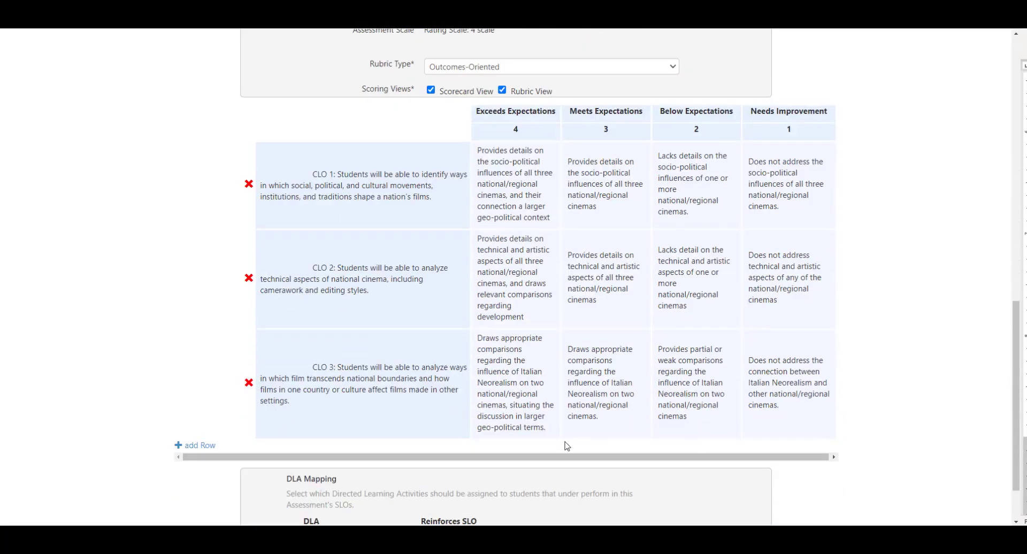
pyautogui.click(249, 385)
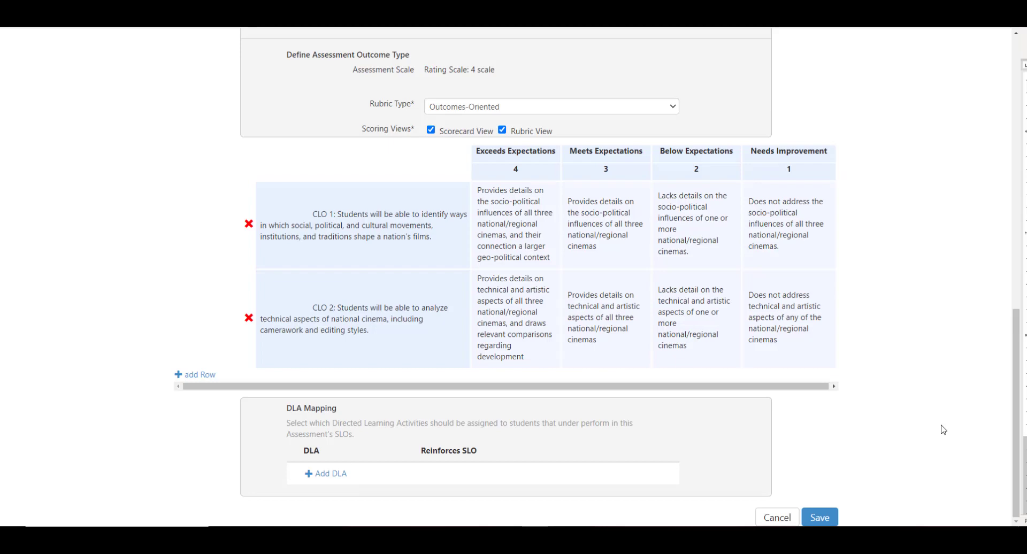
pyautogui.click(190, 376)
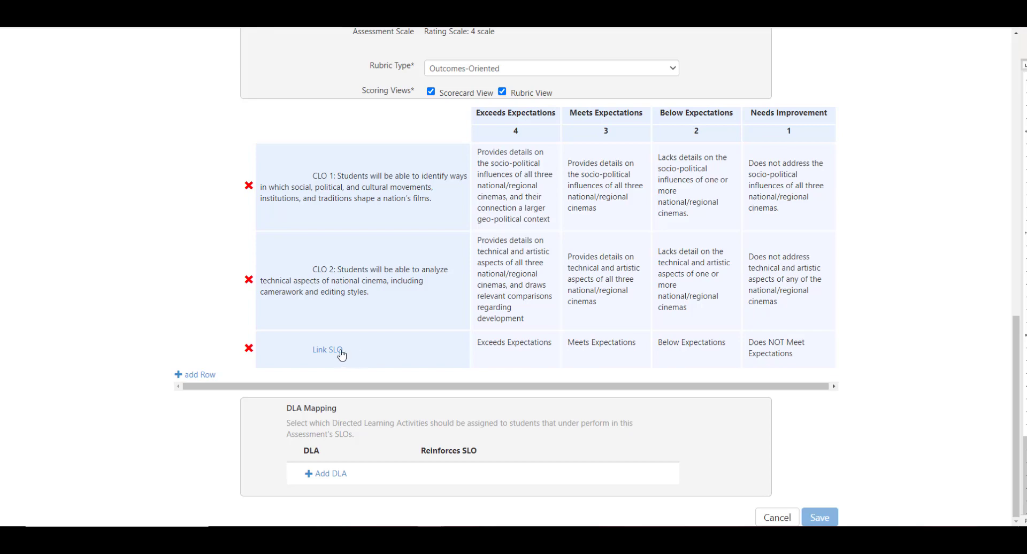
pyautogui.click(328, 352)
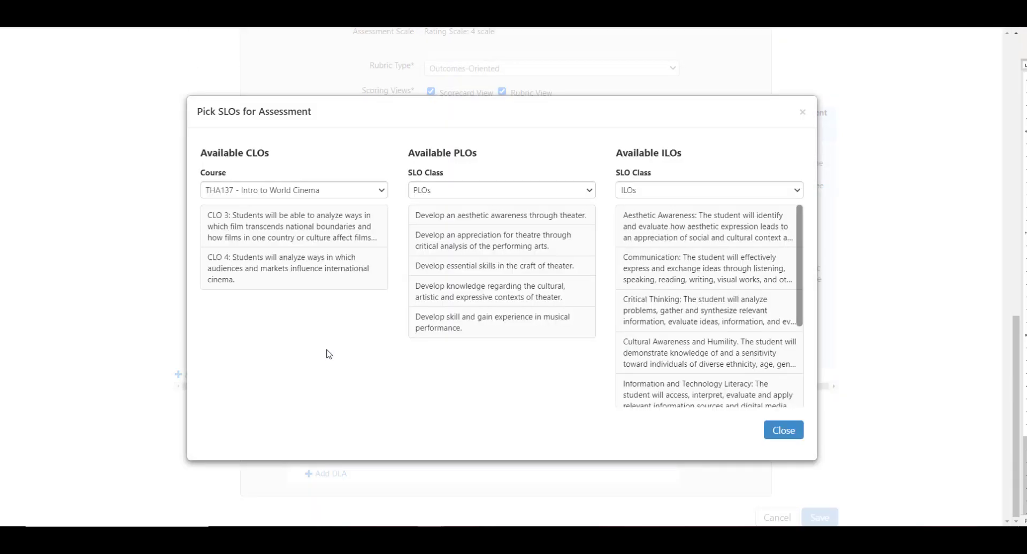
pyautogui.click(298, 233)
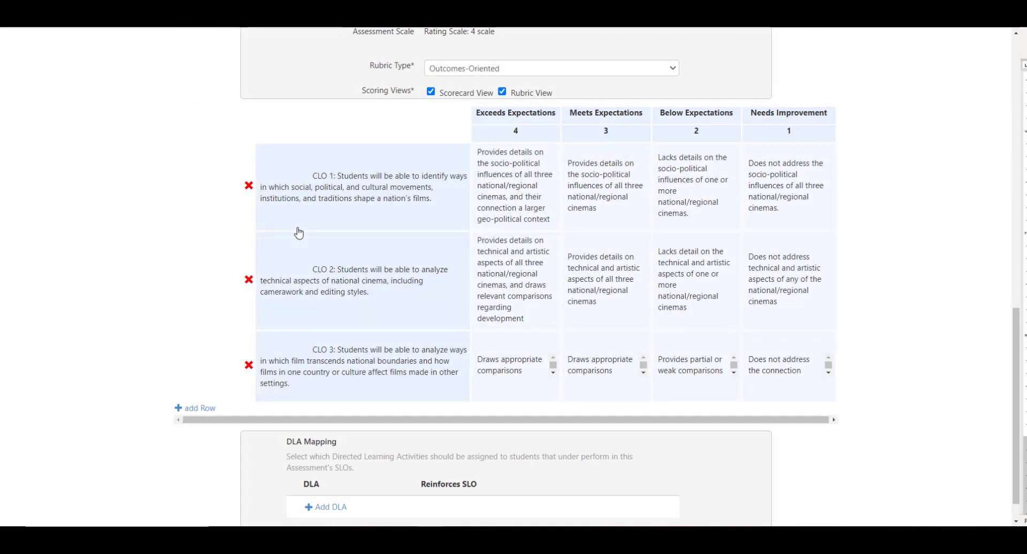
# Try adding a rubric row linked to CLO 4 with editable level descriptions, and remove the row again
pyautogui.click(206, 412)
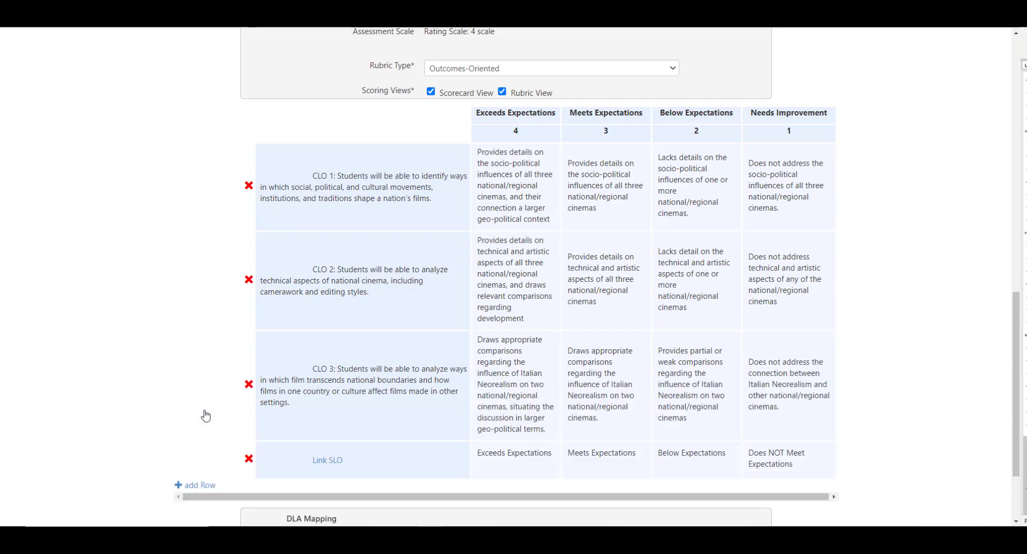
pyautogui.click(326, 461)
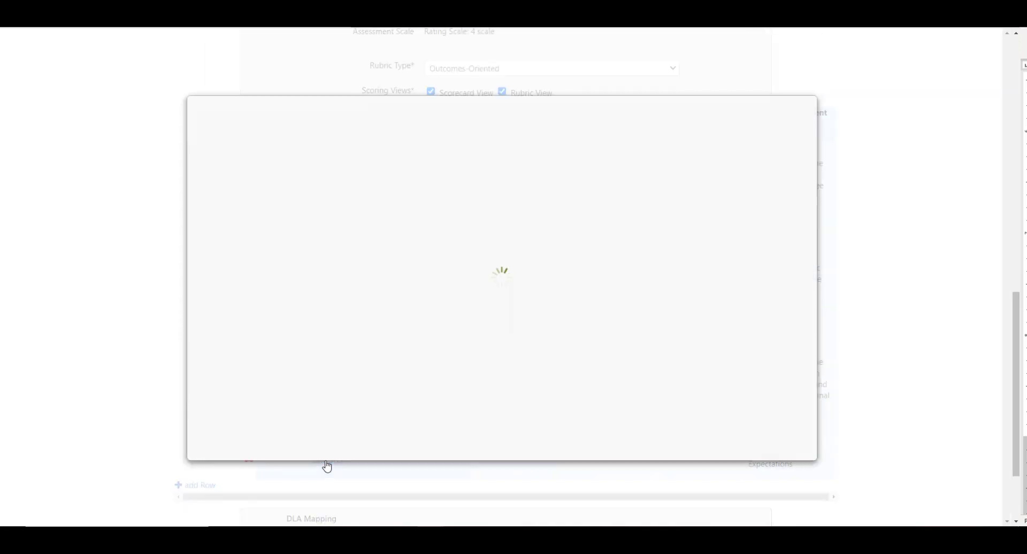
pyautogui.click(280, 230)
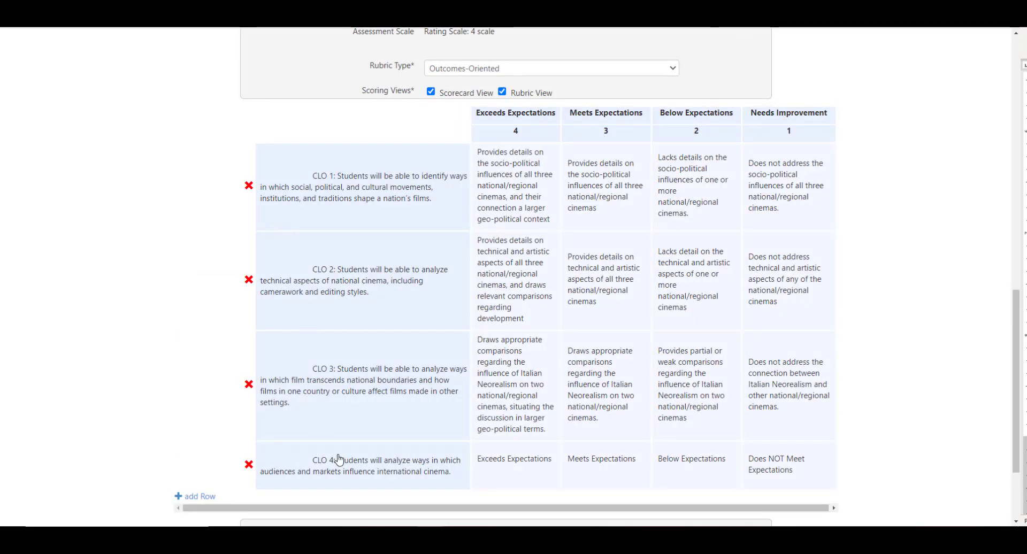
pyautogui.click(518, 464)
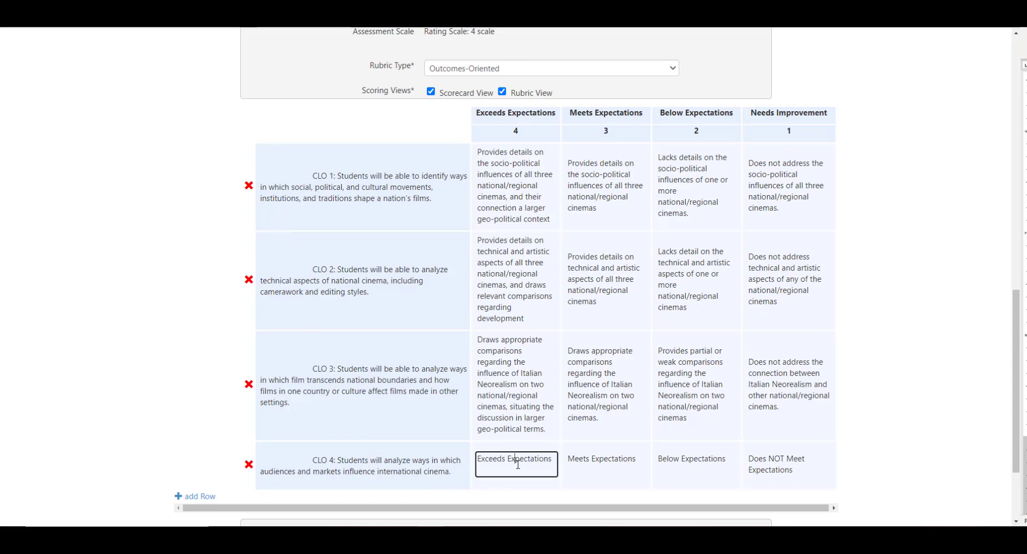
pyautogui.click(615, 460)
pyautogui.click(671, 458)
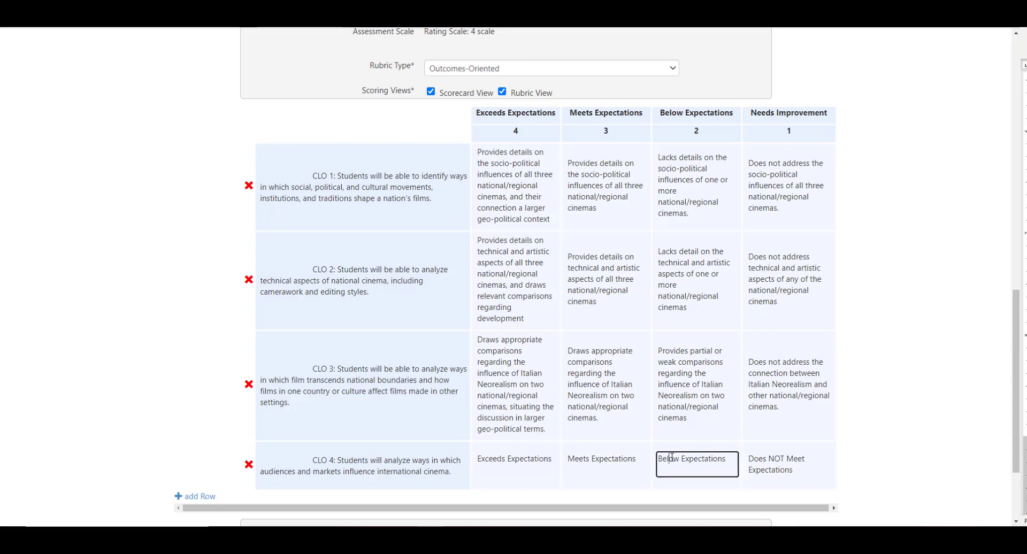
pyautogui.click(762, 462)
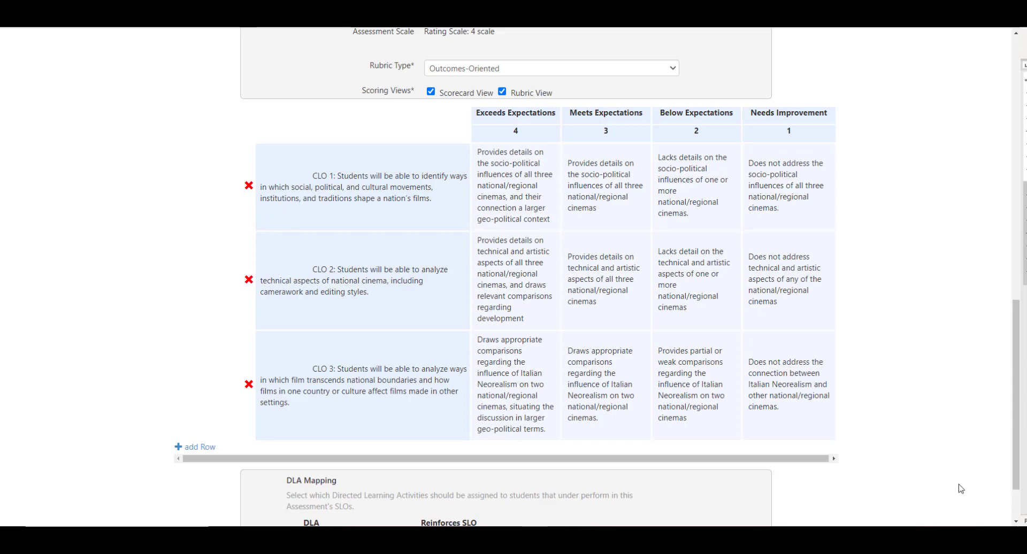
# Save the edited THA 137 S21 assessment
pyautogui.scroll(-3, 962, 488)
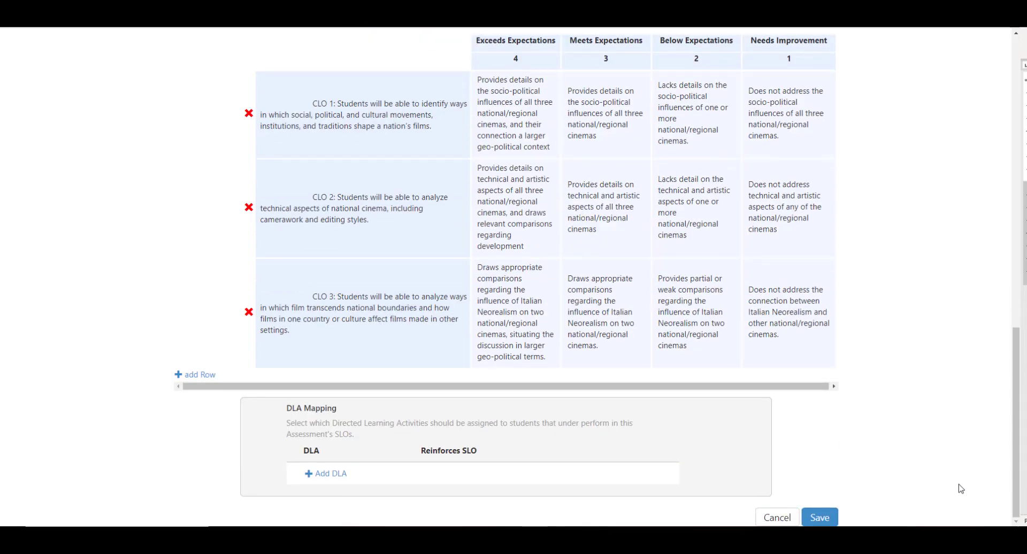
pyautogui.click(826, 519)
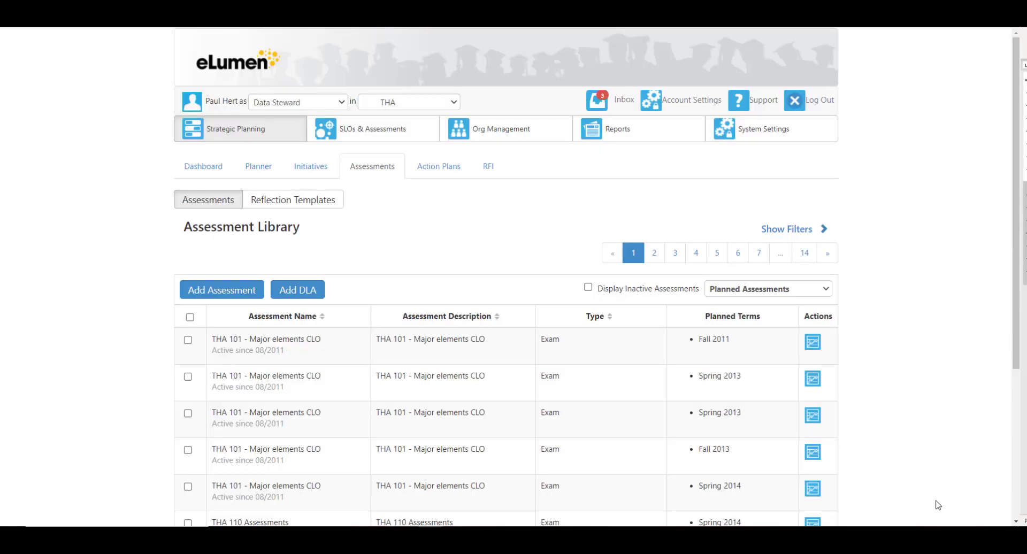